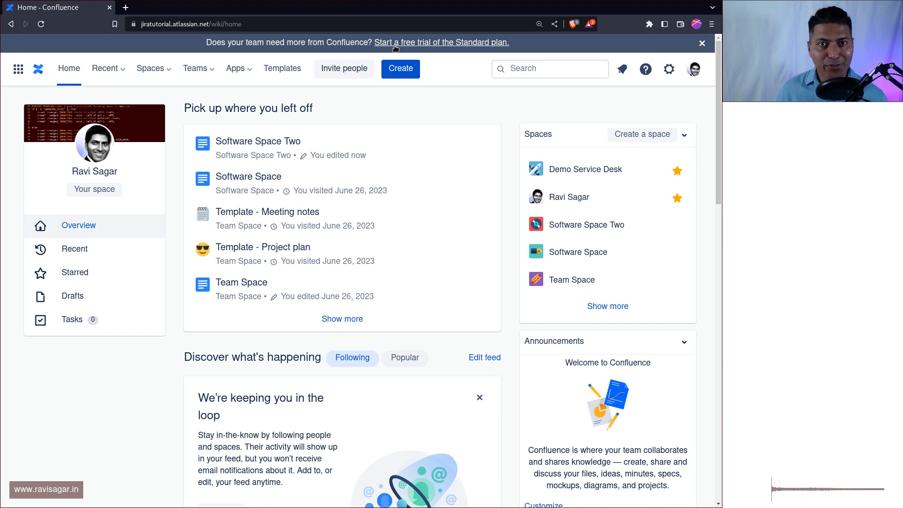
Create a new page titled 'Improved Jira Links in Confluence'
left_click(410, 60)
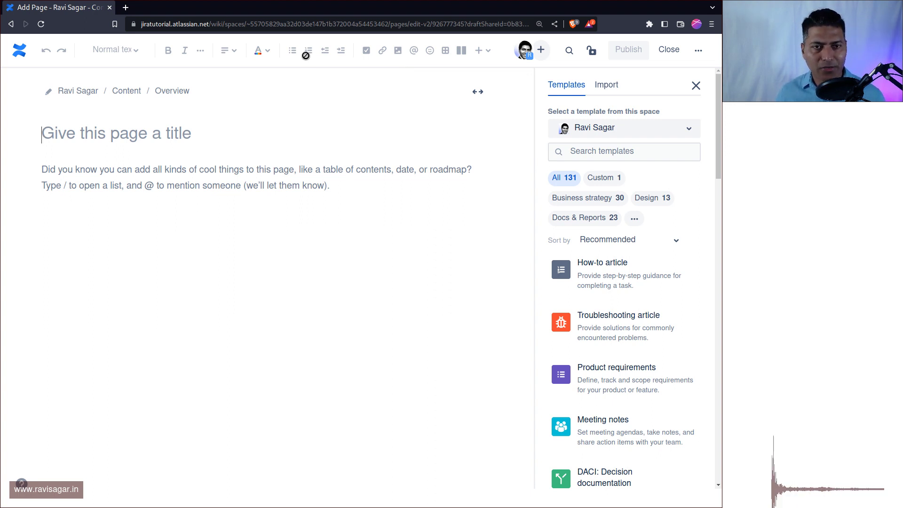
mouse_move(269, 126)
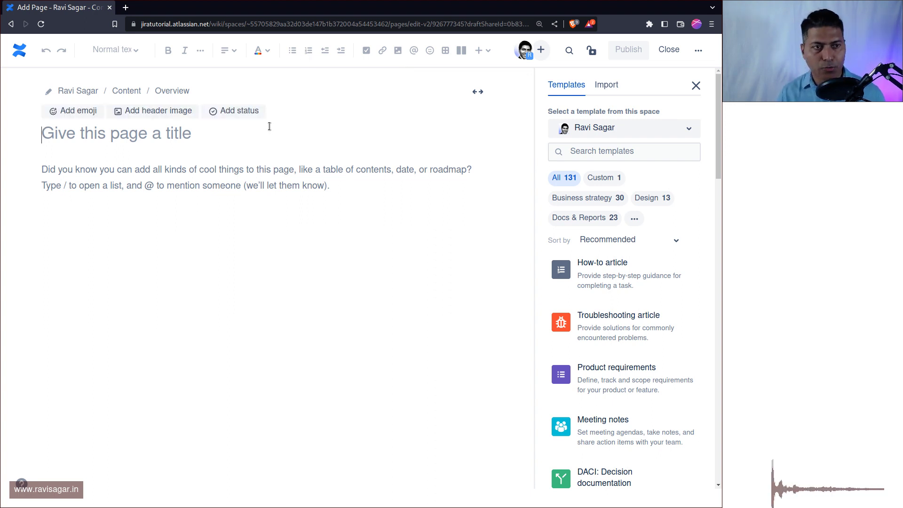
type("This")
key("ctrl+a")
type("Jira")
key("ctrl+a")
type("Imprvo")
key("BackSpace")
key("BackSpace")
type("oved Jira Links in Confluence")
Embed a Jira issues table from the project=AN search in the page body
left_click(210, 191)
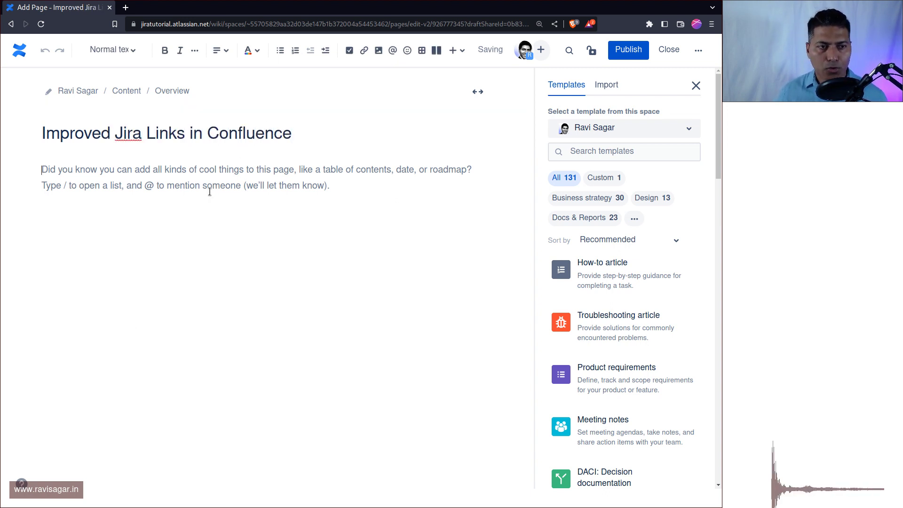
type("/jira")
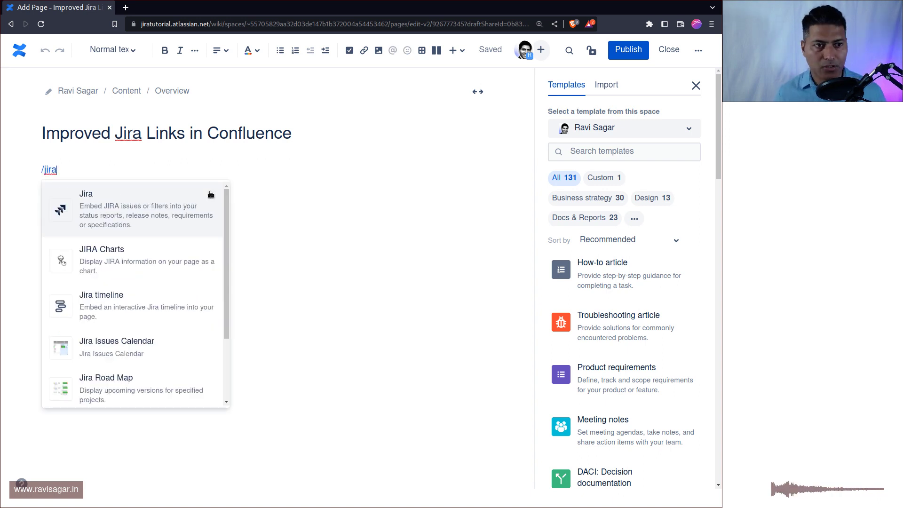
left_click(162, 196)
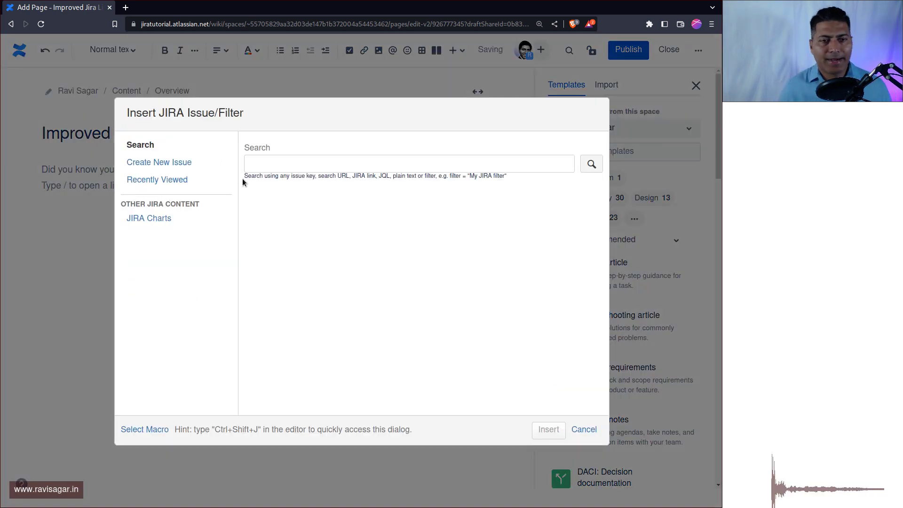
left_click(316, 163)
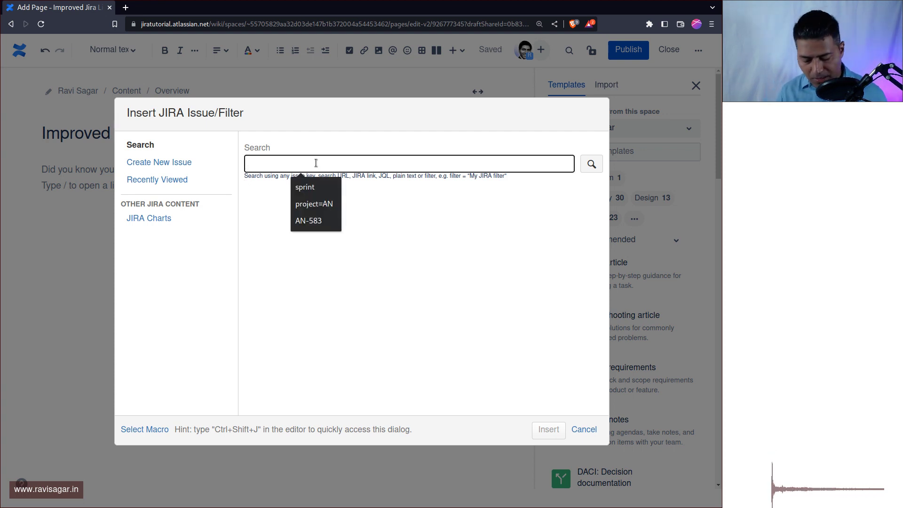
type("AN")
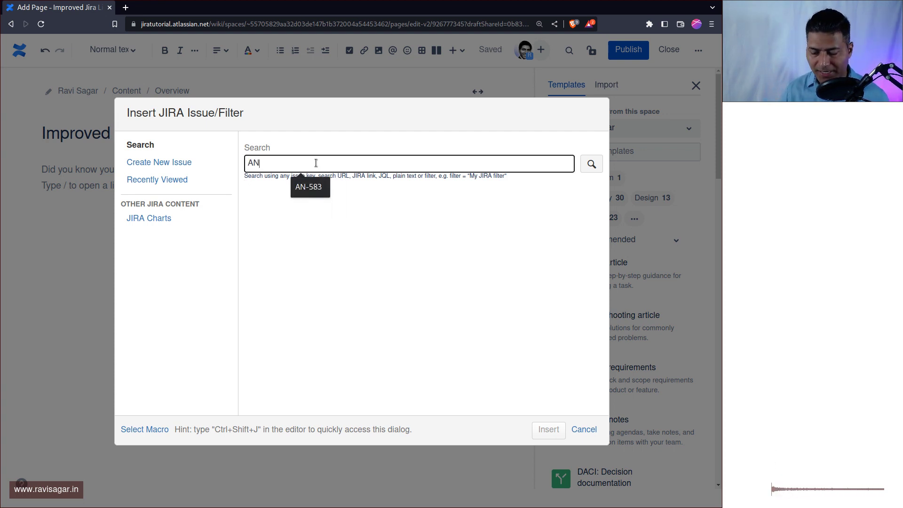
key("Return")
double_click(315, 163)
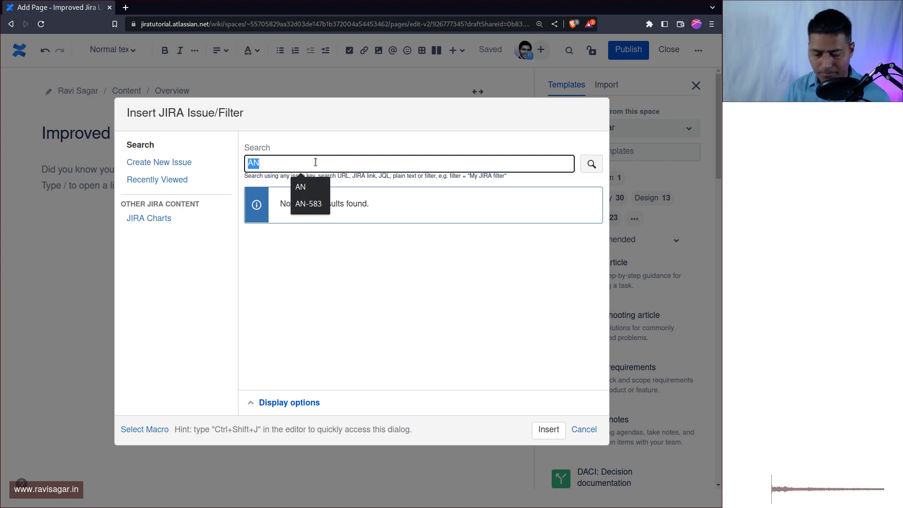
type("project=AN")
key("Return")
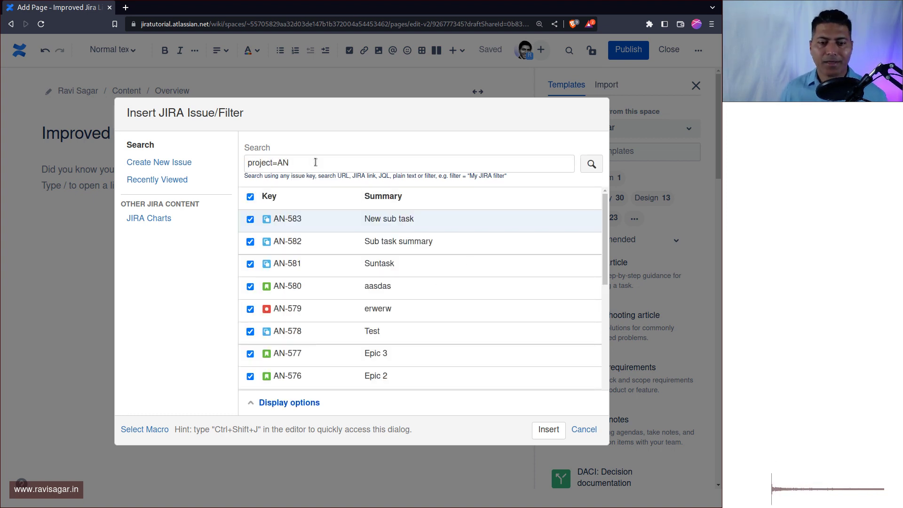
left_click(548, 428)
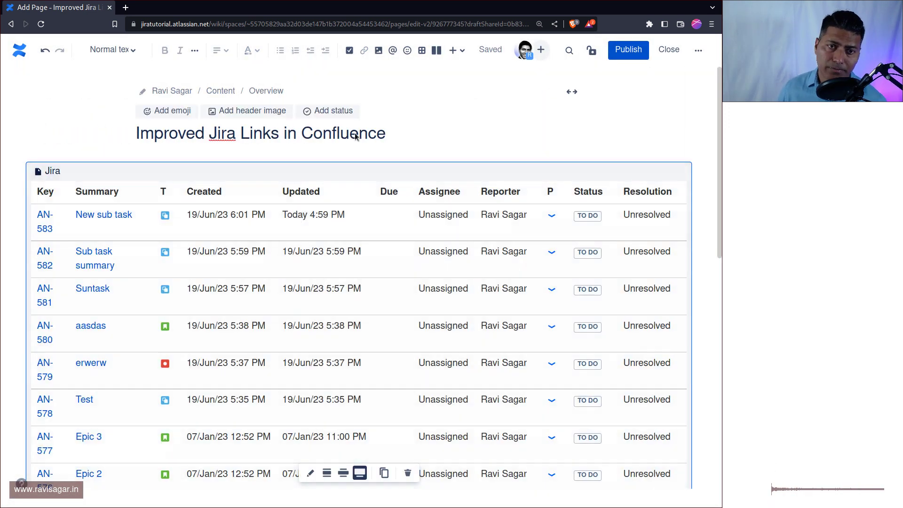
Publish the page, dismiss the ownership tip and check the page owner details
left_click(623, 53)
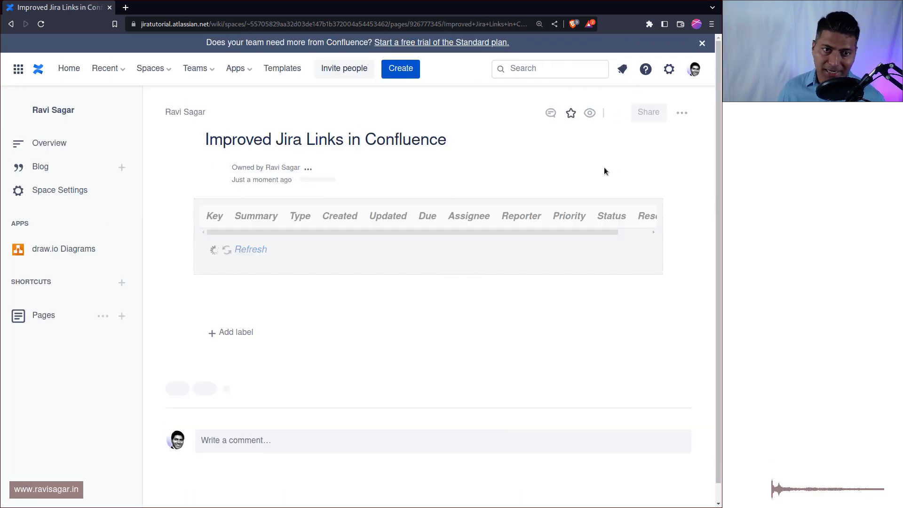
left_click(369, 246)
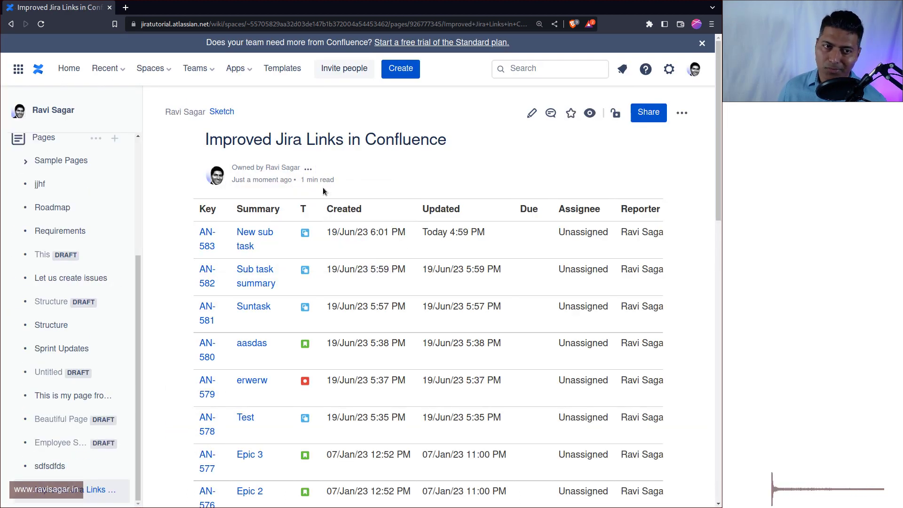
left_click(308, 172)
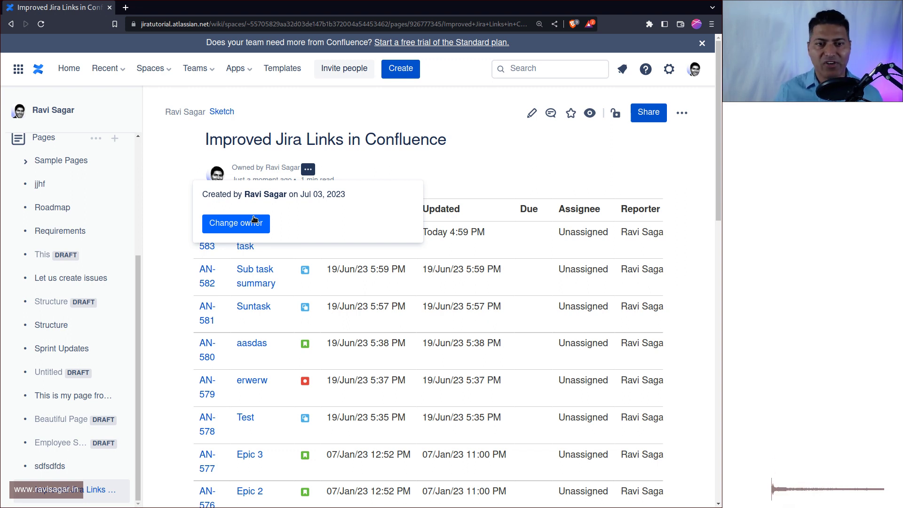
left_click(550, 174)
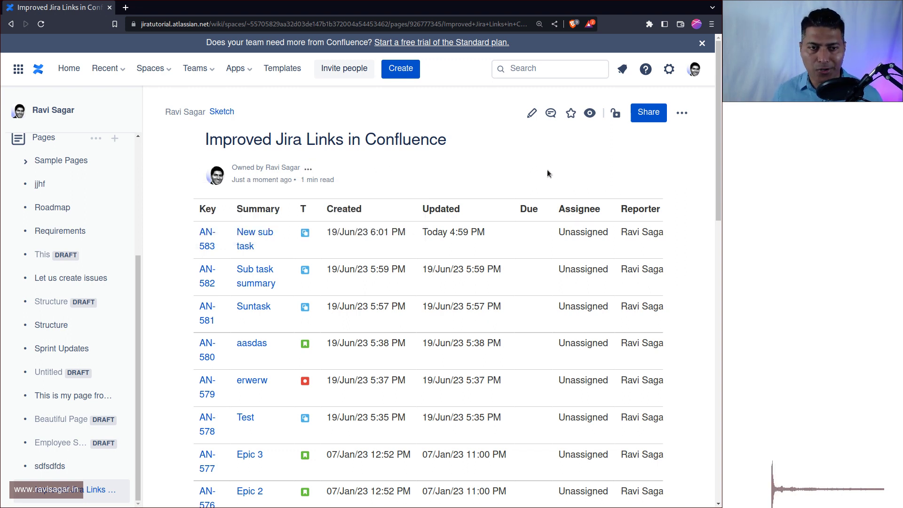
Delete the AN issues table and insert an inline link to issue AN-583 instead
left_click(538, 119)
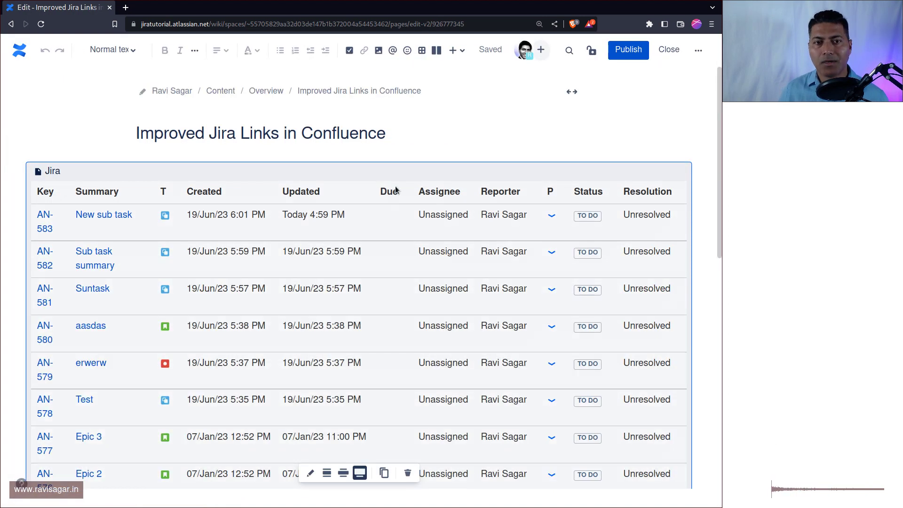
mouse_move(396, 153)
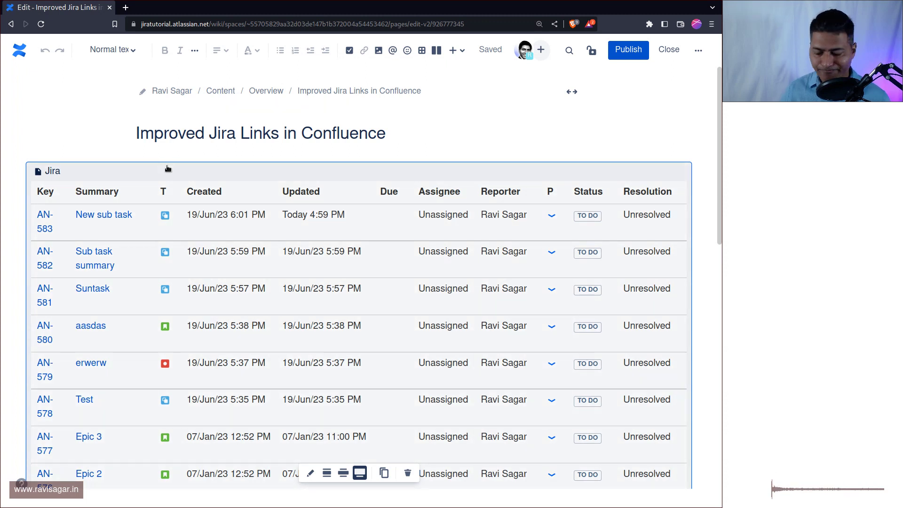
key("Delete")
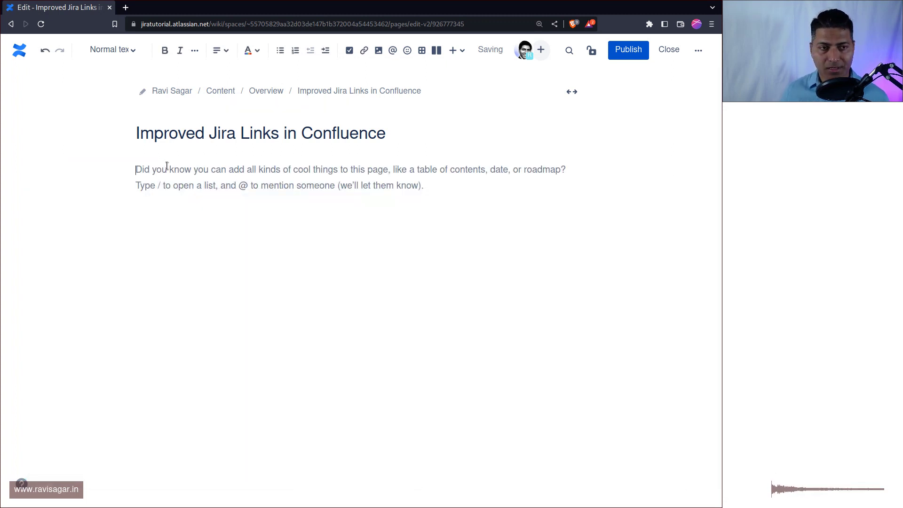
type("/jira")
key("Return")
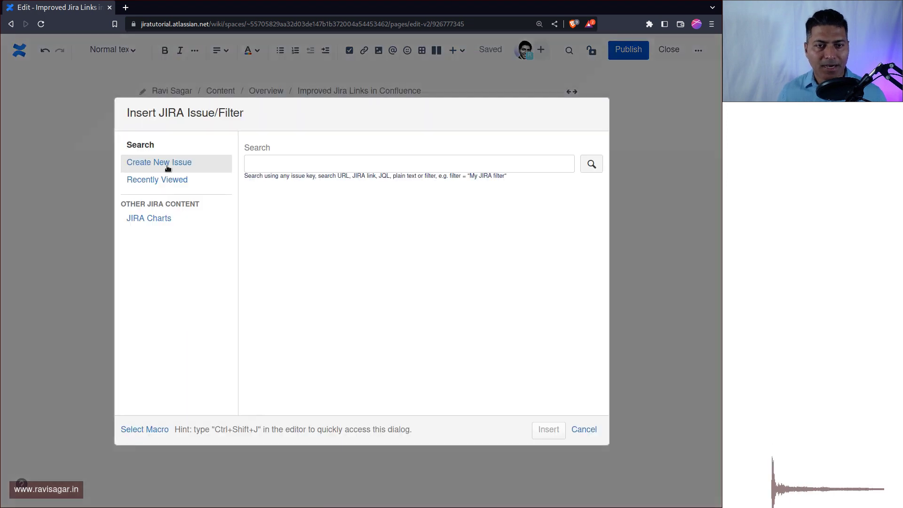
left_click(341, 163)
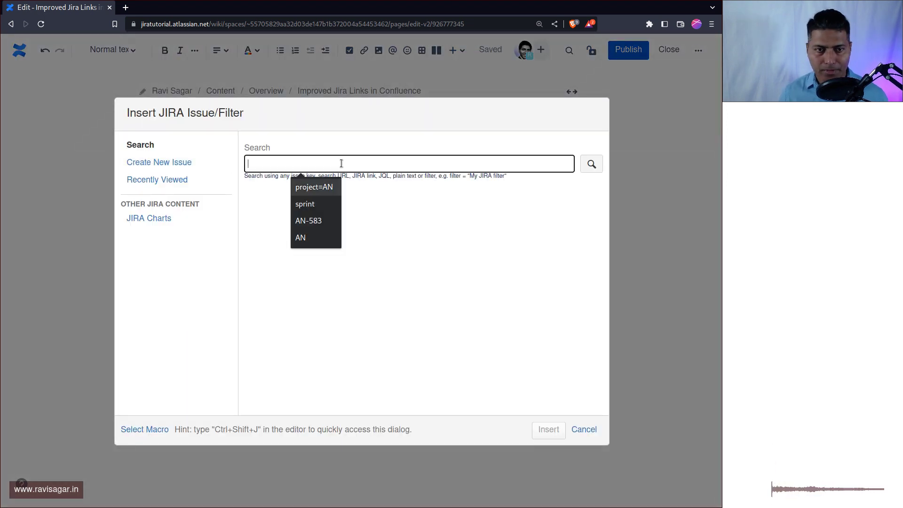
key("Down")
key("Down")
key("Down")
key("Return")
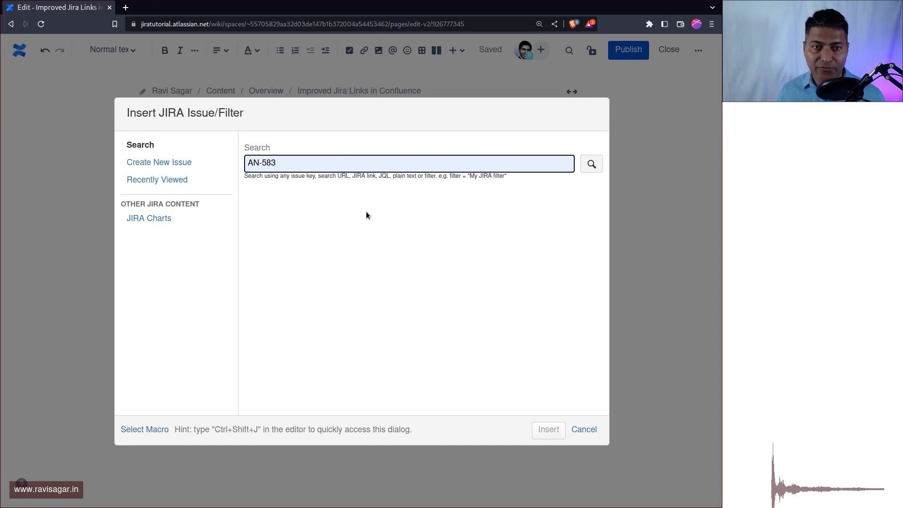
key("Return")
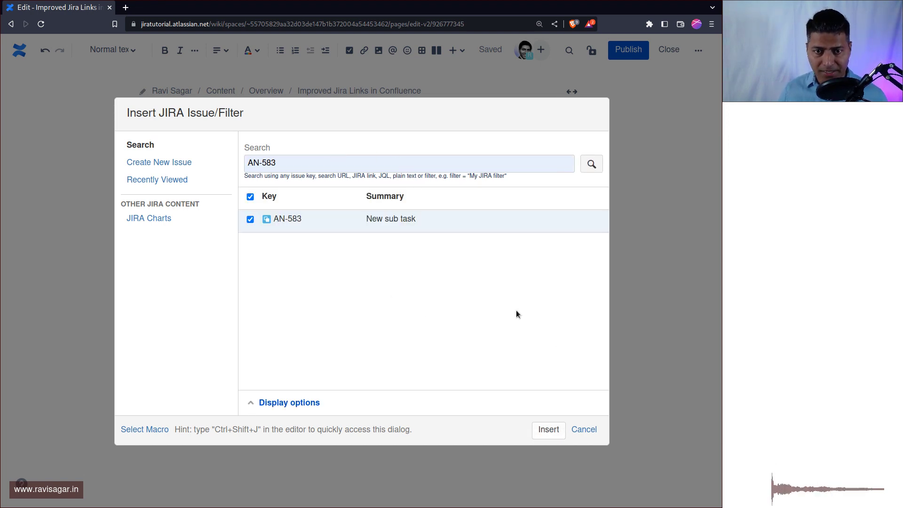
left_click(548, 429)
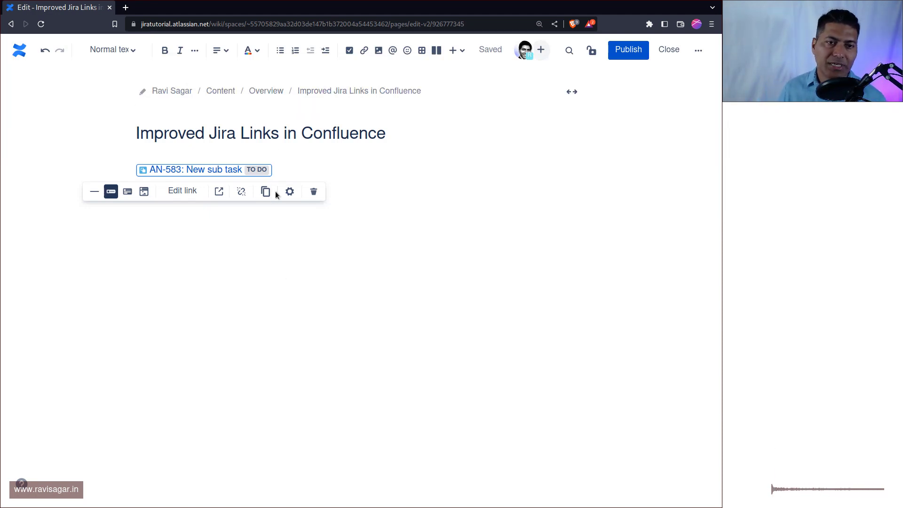
Publish the page, move AN-583 to In Progress, and open its full-screen view
left_click(624, 47)
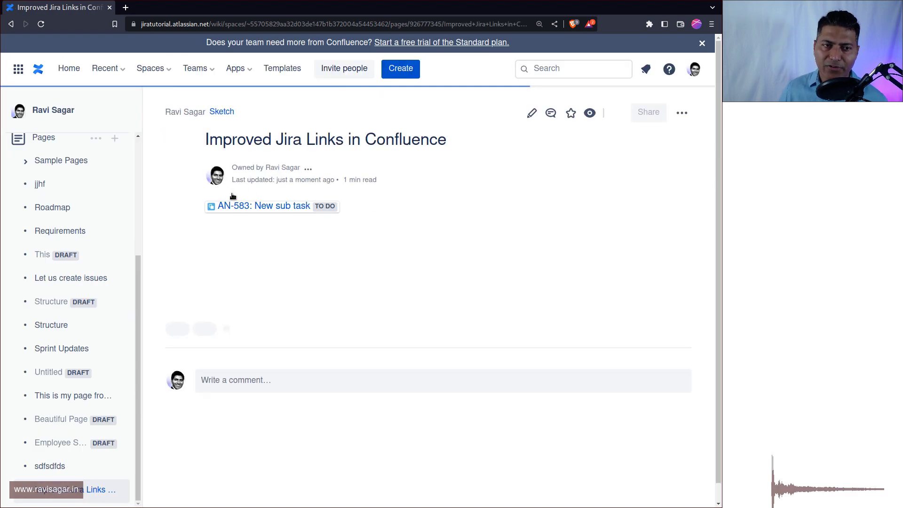
mouse_move(271, 214)
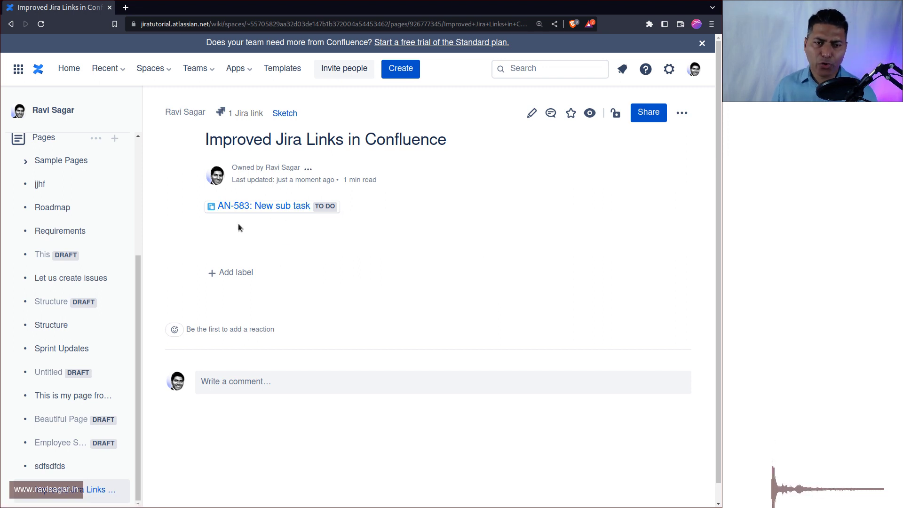
mouse_move(241, 209)
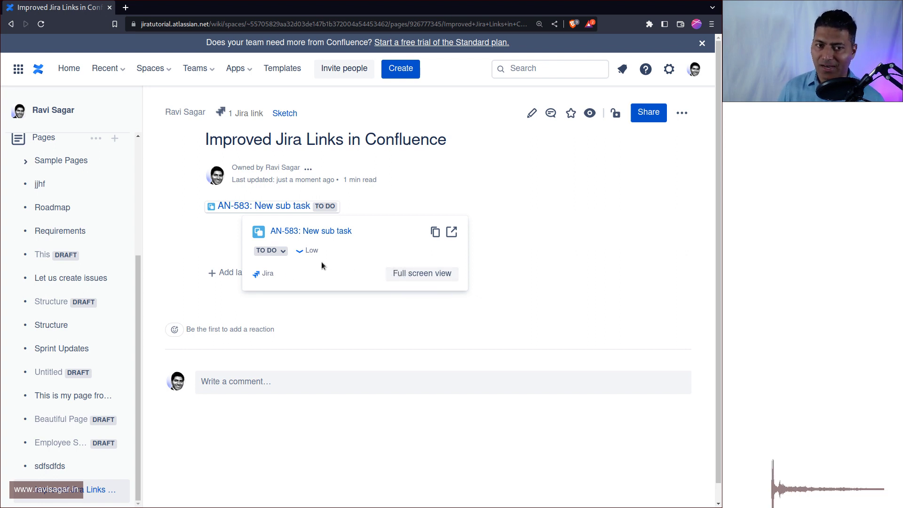
left_click(286, 253)
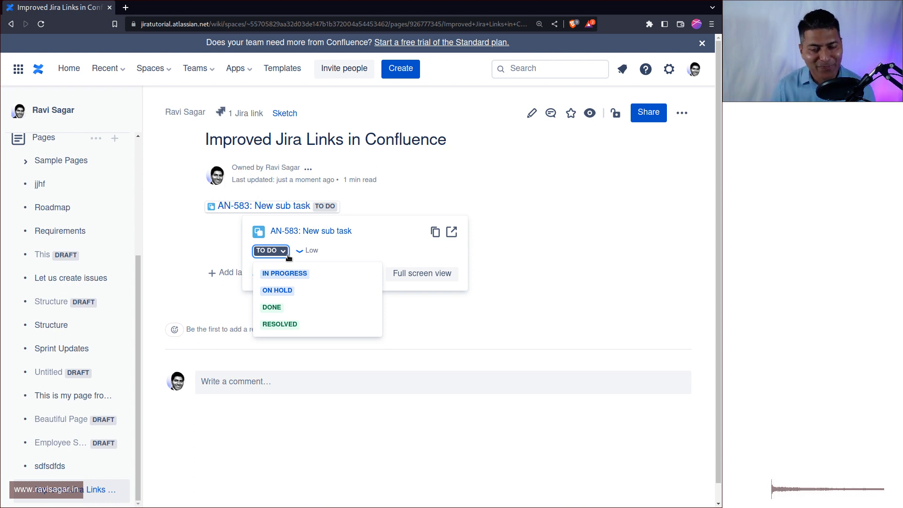
left_click(289, 274)
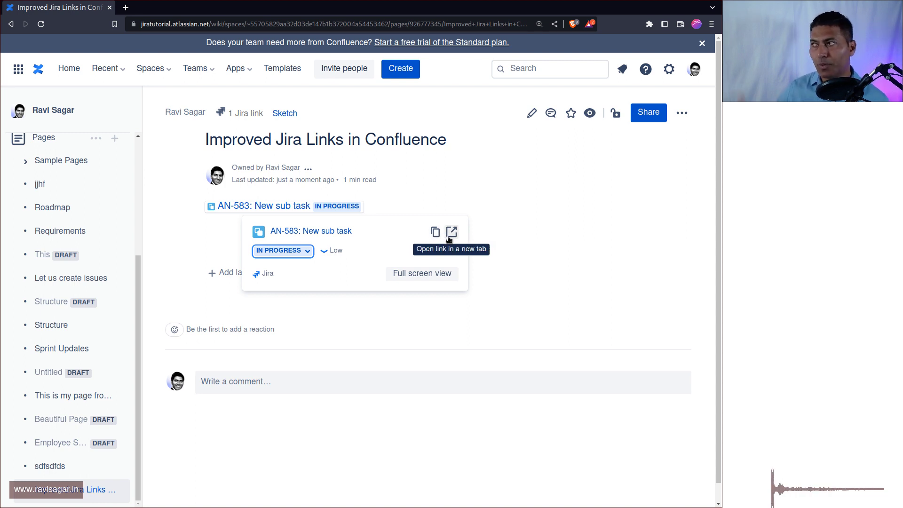
left_click(412, 275)
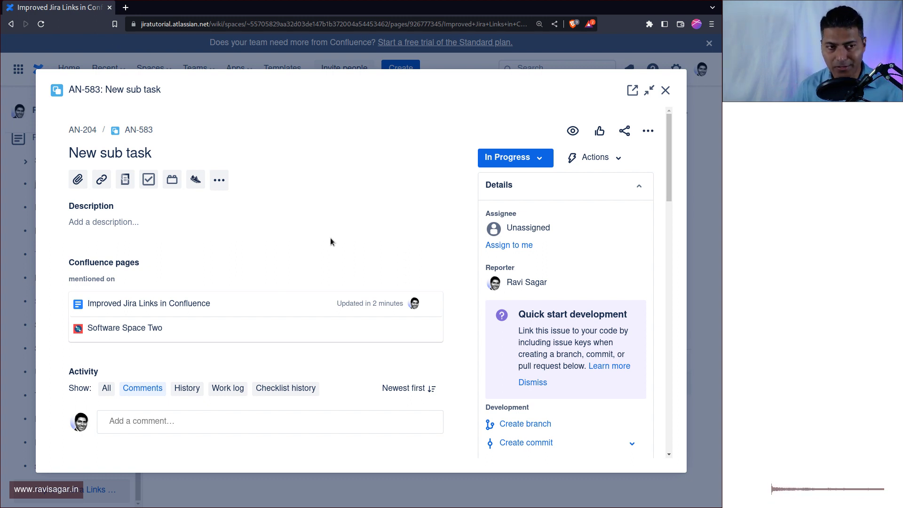
Switch the AN-583 link to Card view and republish the page
left_click(665, 90)
left_click(528, 114)
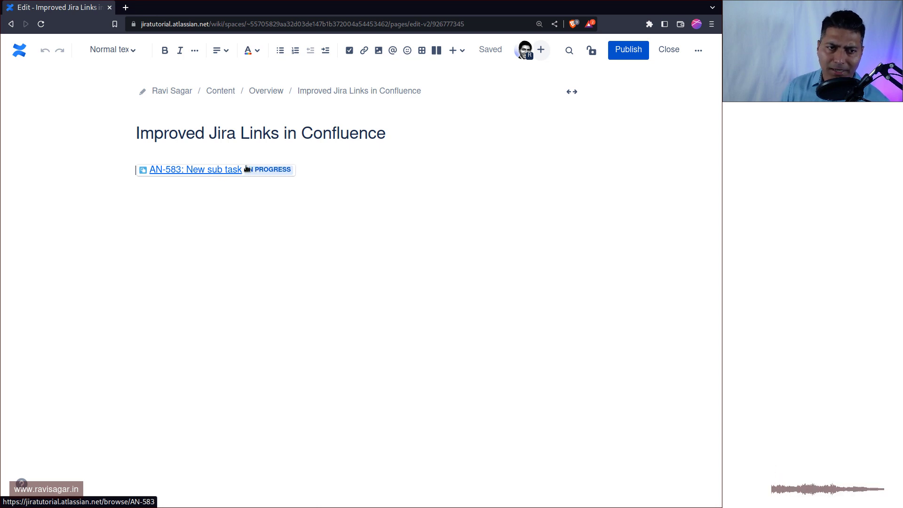
left_click(266, 169)
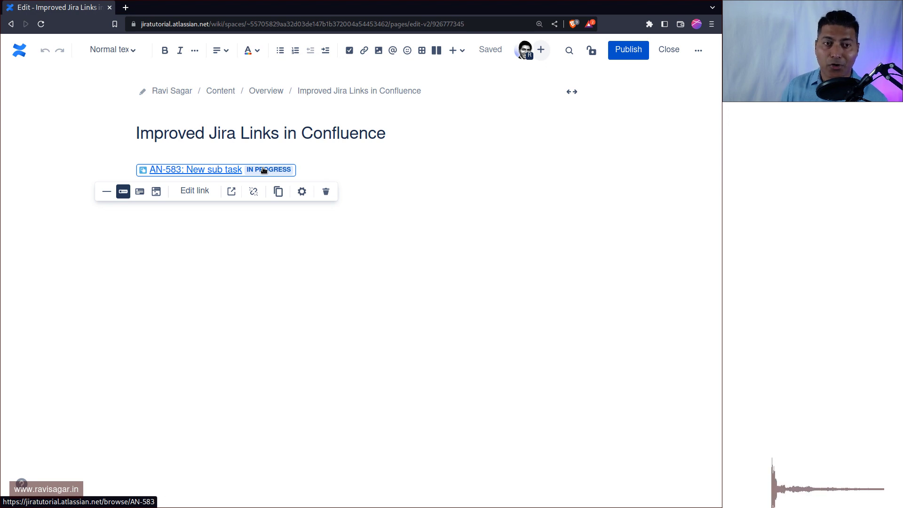
left_click(140, 192)
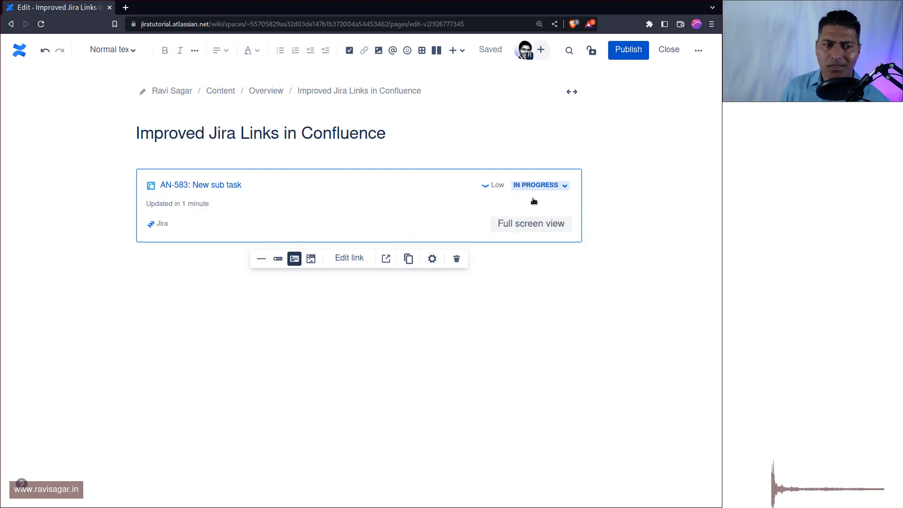
left_click(644, 50)
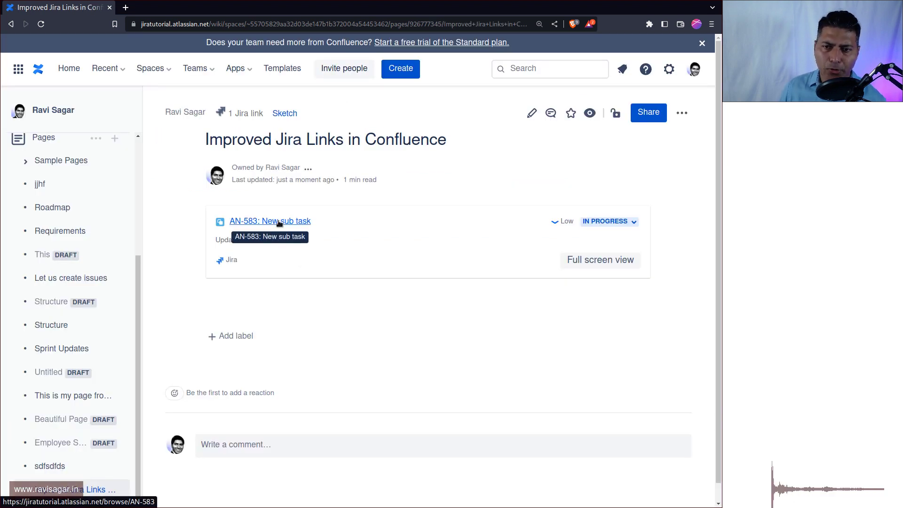
Leave the card's status unchanged and open AN-583 in Jira
left_click(613, 223)
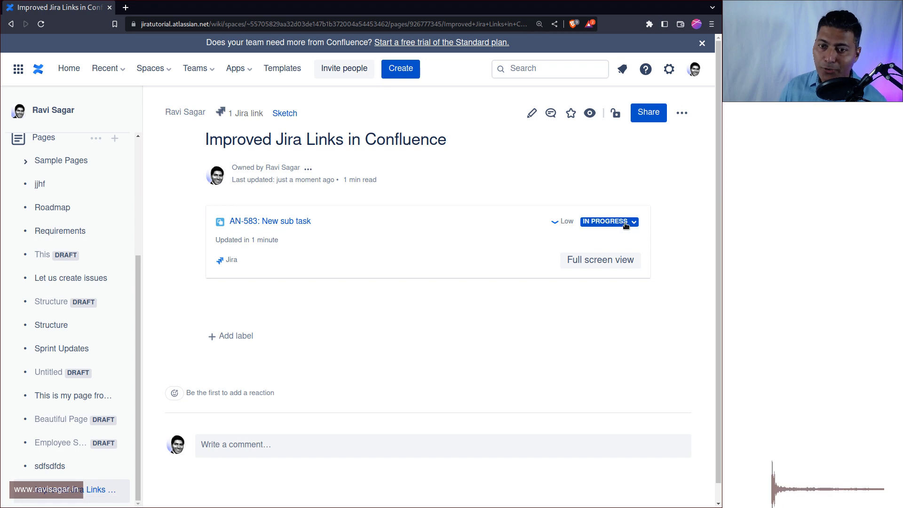
left_click(509, 245)
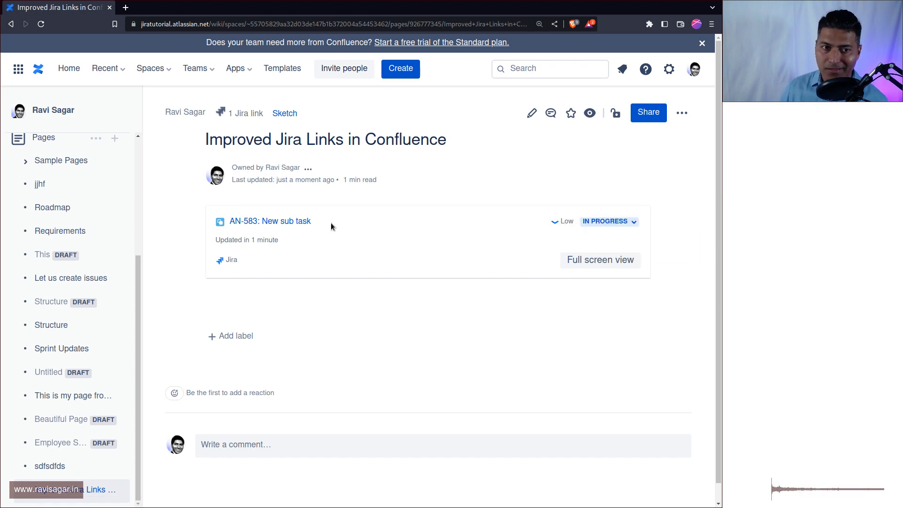
left_click(297, 222)
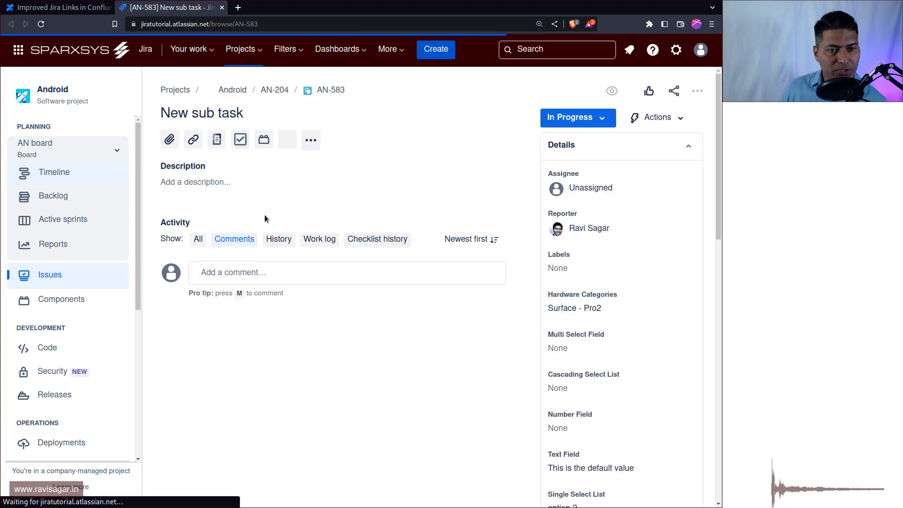
Save AN-583's description (intro sentence, three bullets, 'All good.') and return to Confluence
left_click(204, 181)
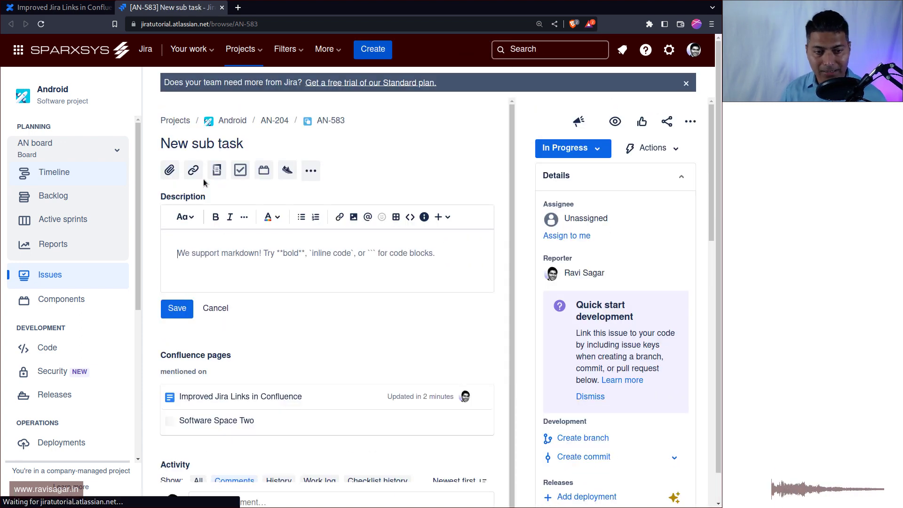
type("This is the descrio")
key("BackSpace")
type("ption of the issue.")
key("Return")
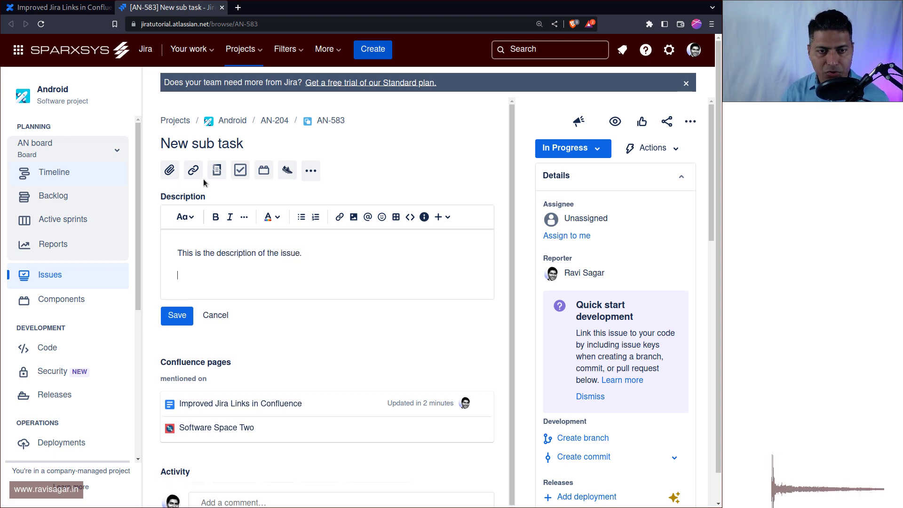
type("* ")
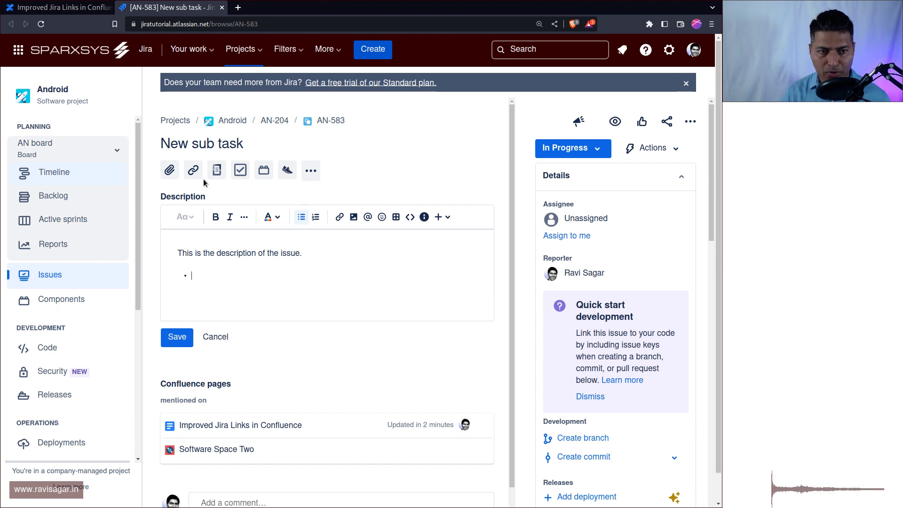
type("sadfs")
key("Return")
type("sdfsdf")
key("Return")
type("sdfsfsd")
key("Return")
key("Return")
type("All good.")
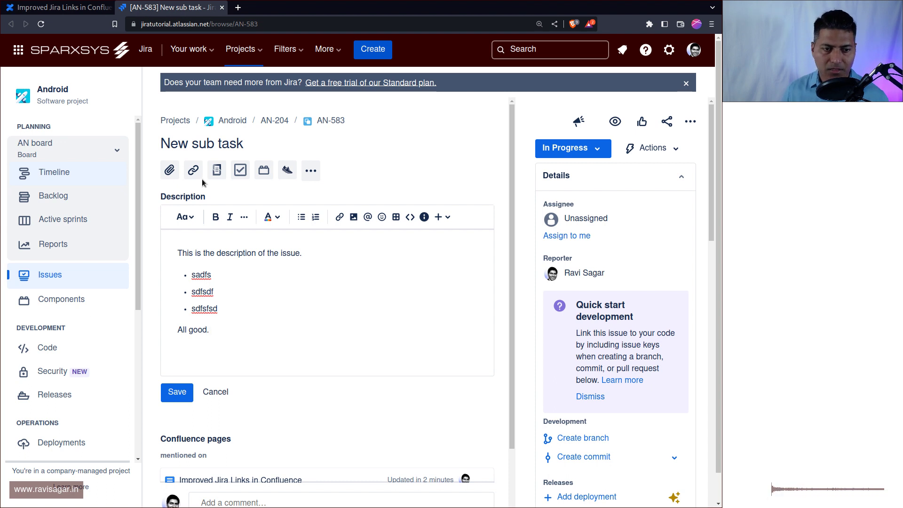
left_click(178, 392)
key("ctrl+Page_Up")
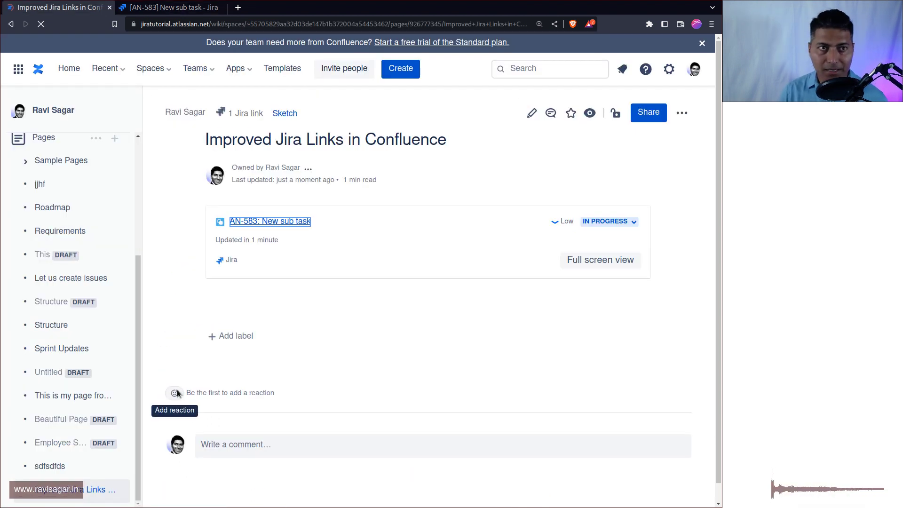
Reload the page, switch the AN-583 link to an embedded full view and republish
key("F5")
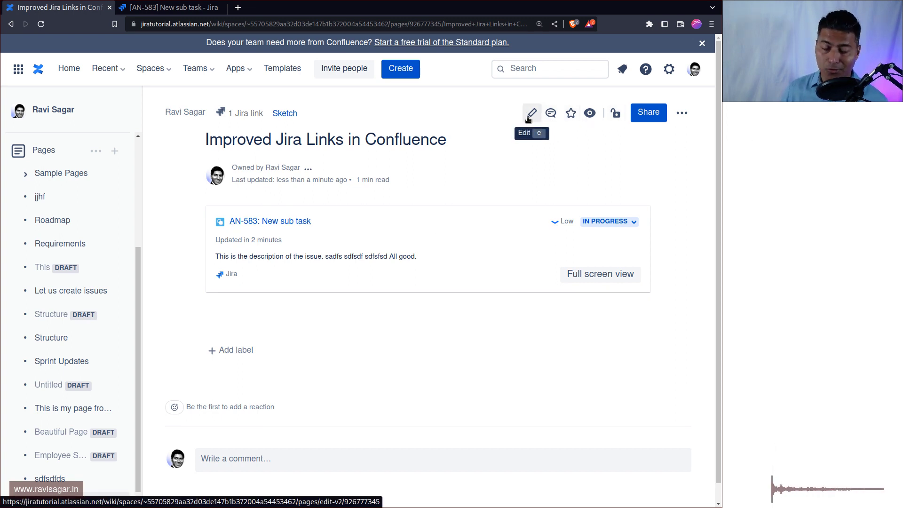
left_click(528, 119)
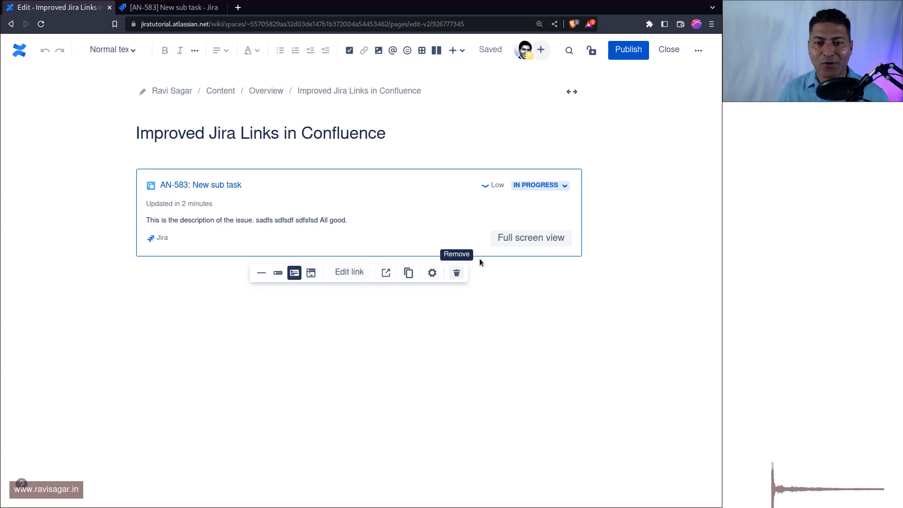
left_click(312, 274)
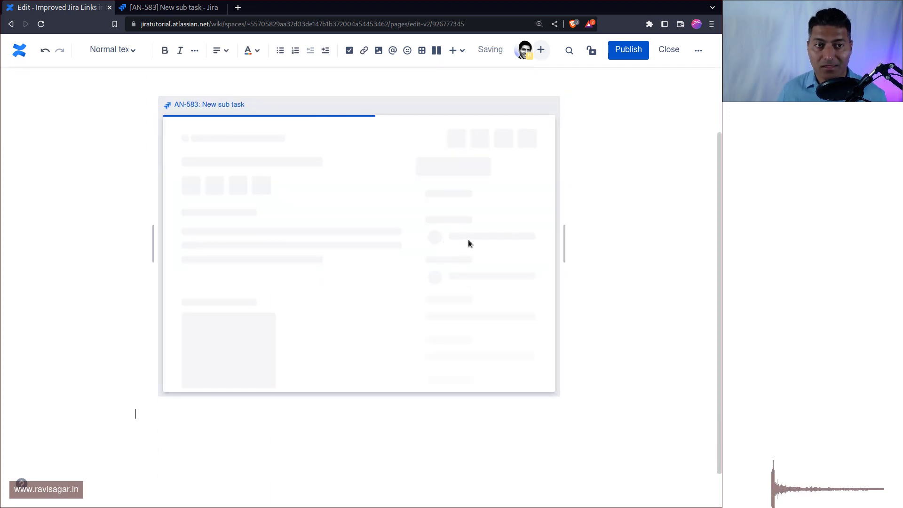
left_click(628, 49)
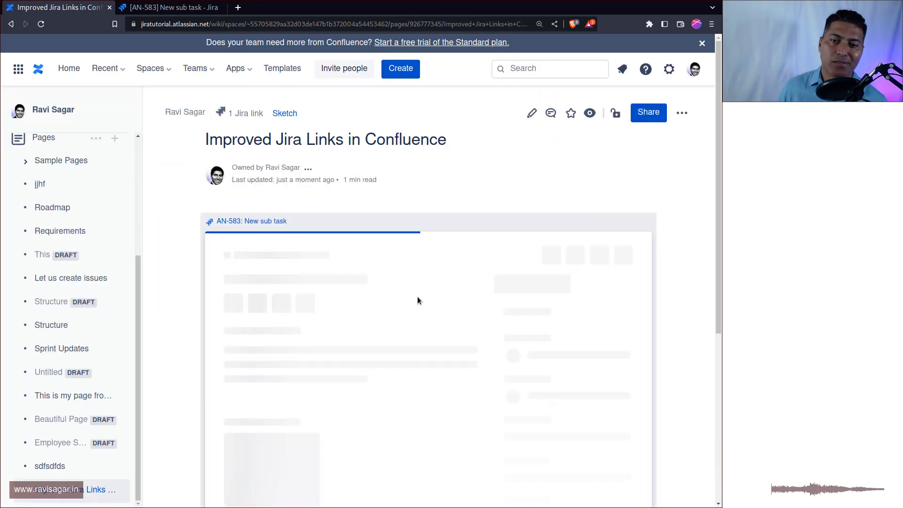
Widen the embedded issue's details panel by dragging its divider left
scroll(420, 295, "down", 2)
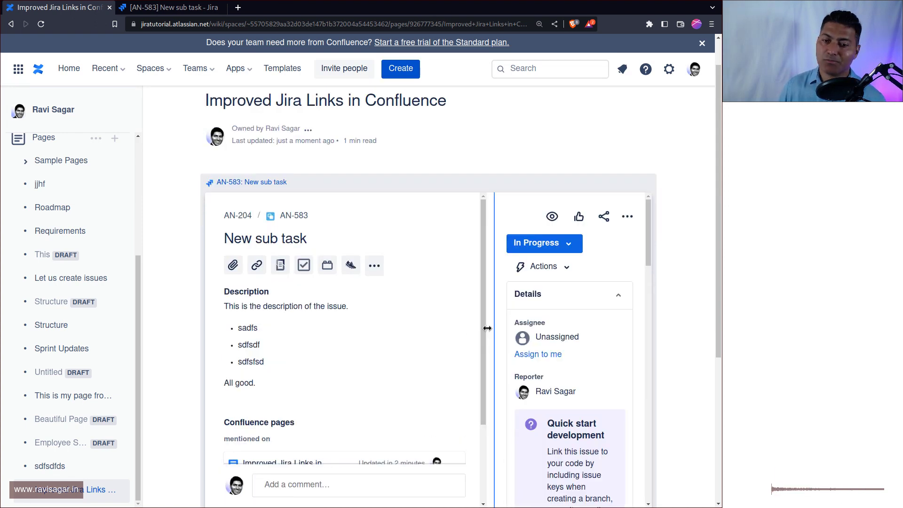
left_click_drag(487, 328, 455, 334)
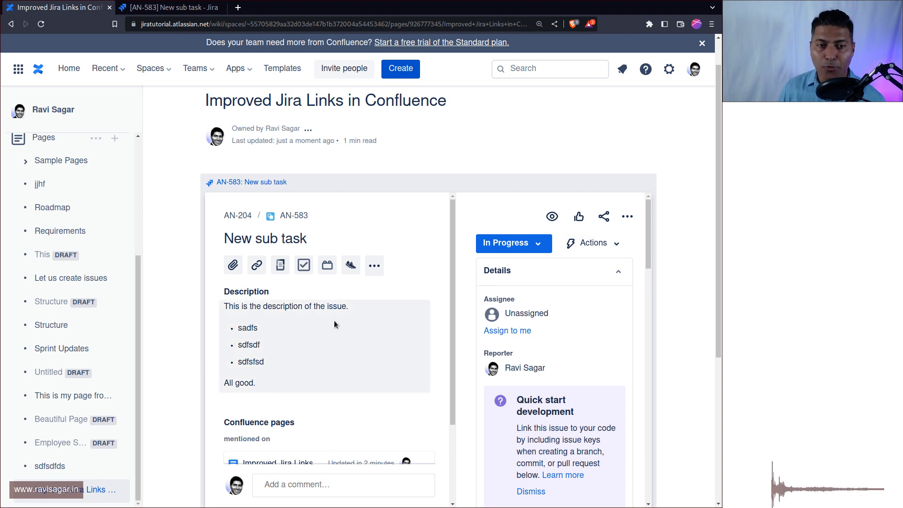
scroll(334, 323, "down", 1)
scroll(449, 283, "up", 1)
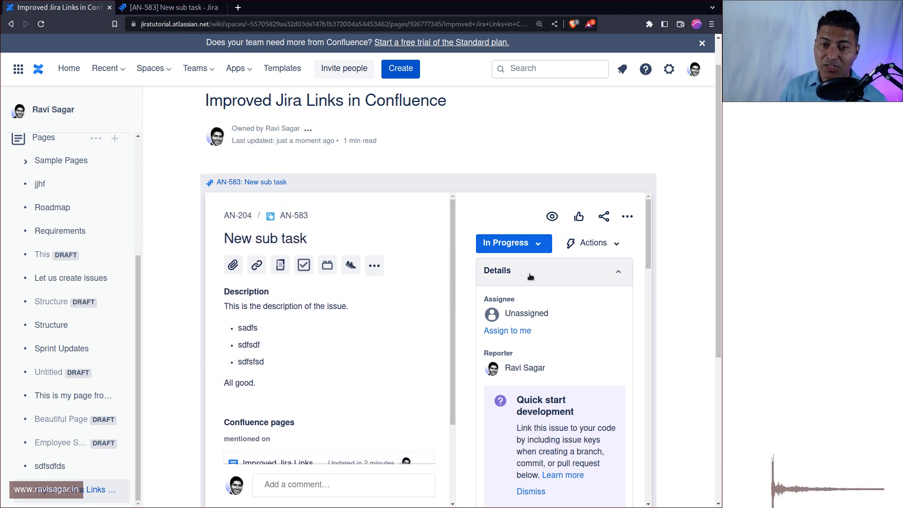